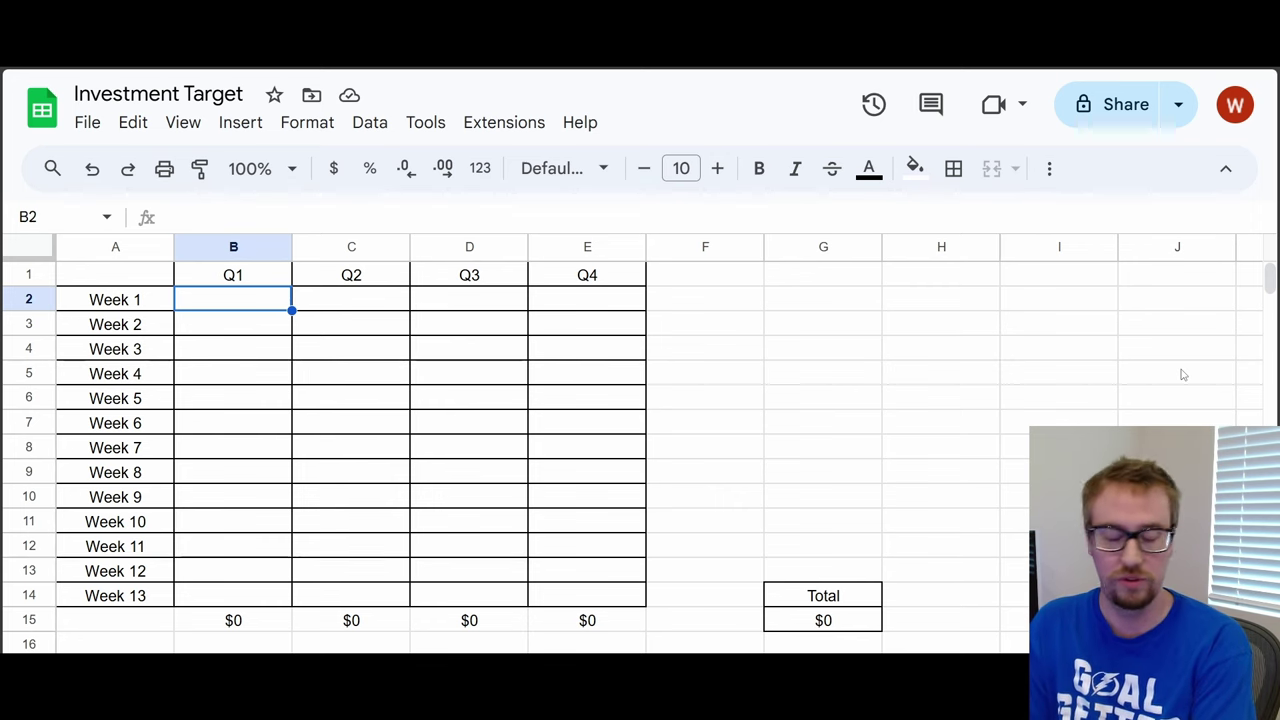
Enter 500 for Week 1 of Q1 and fill it down through Week 13
text(500)
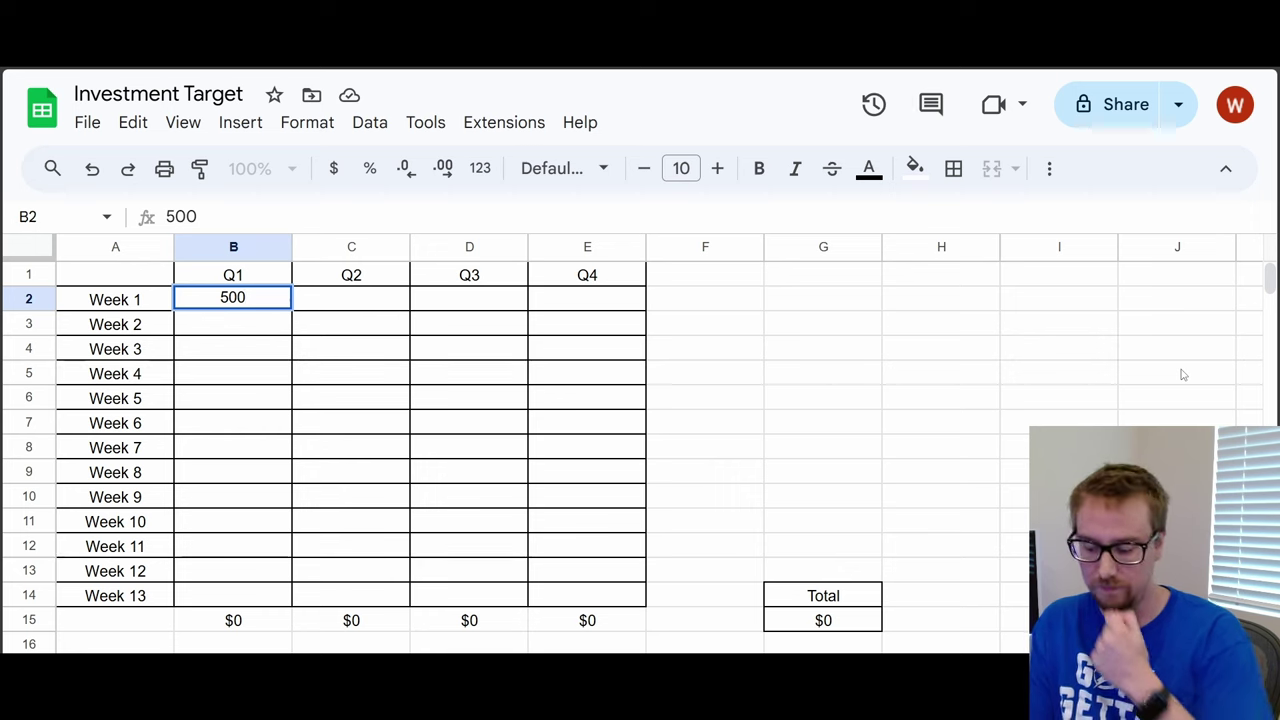
key(Return)
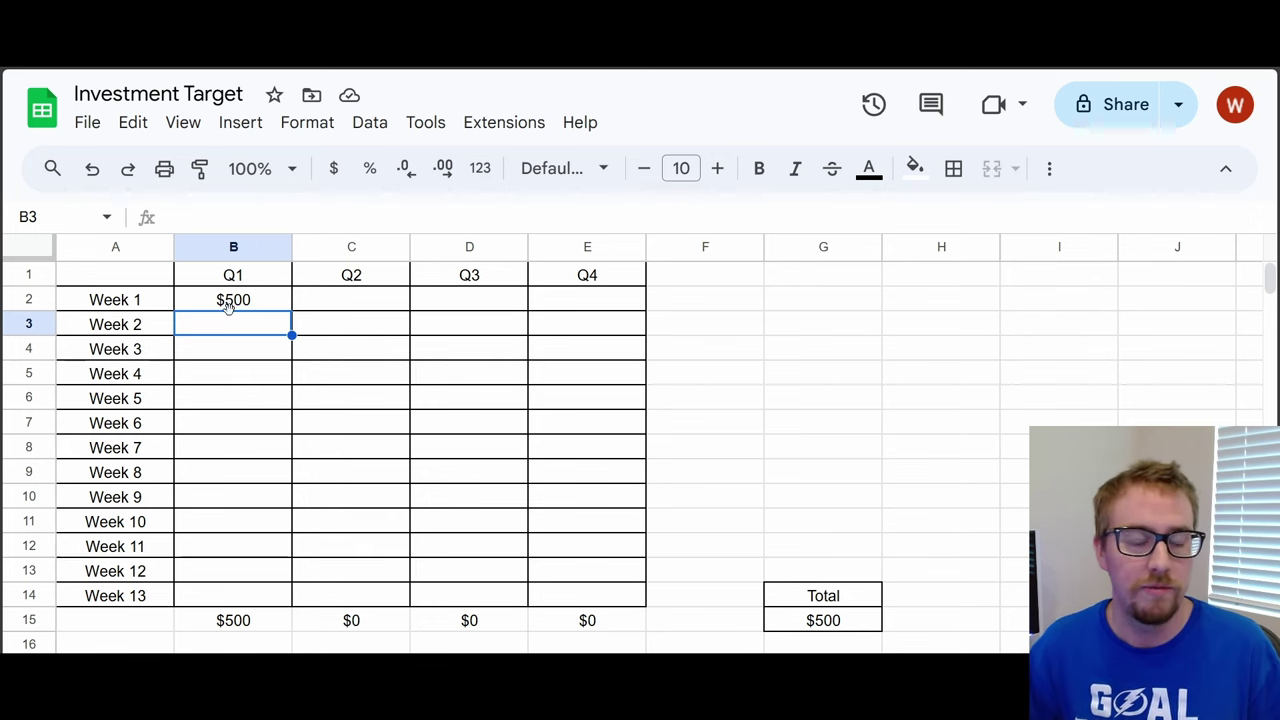
click(266, 299)
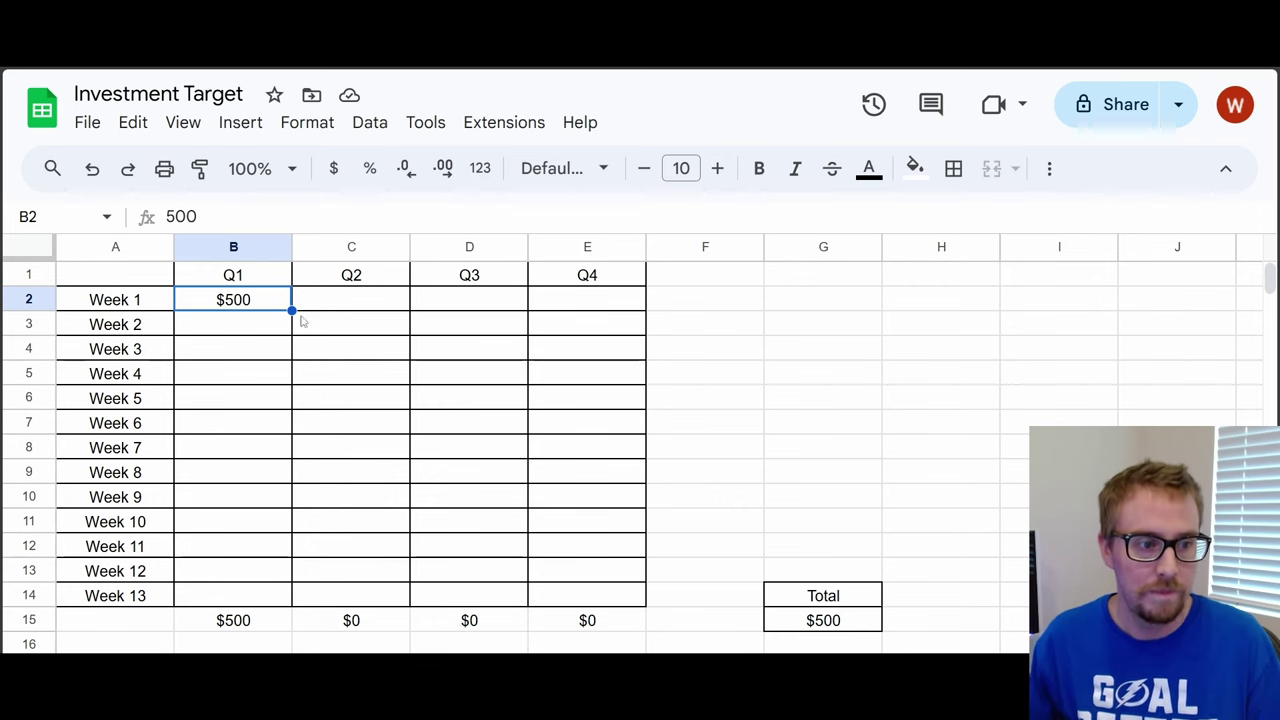
drag(291, 311, 266, 602)
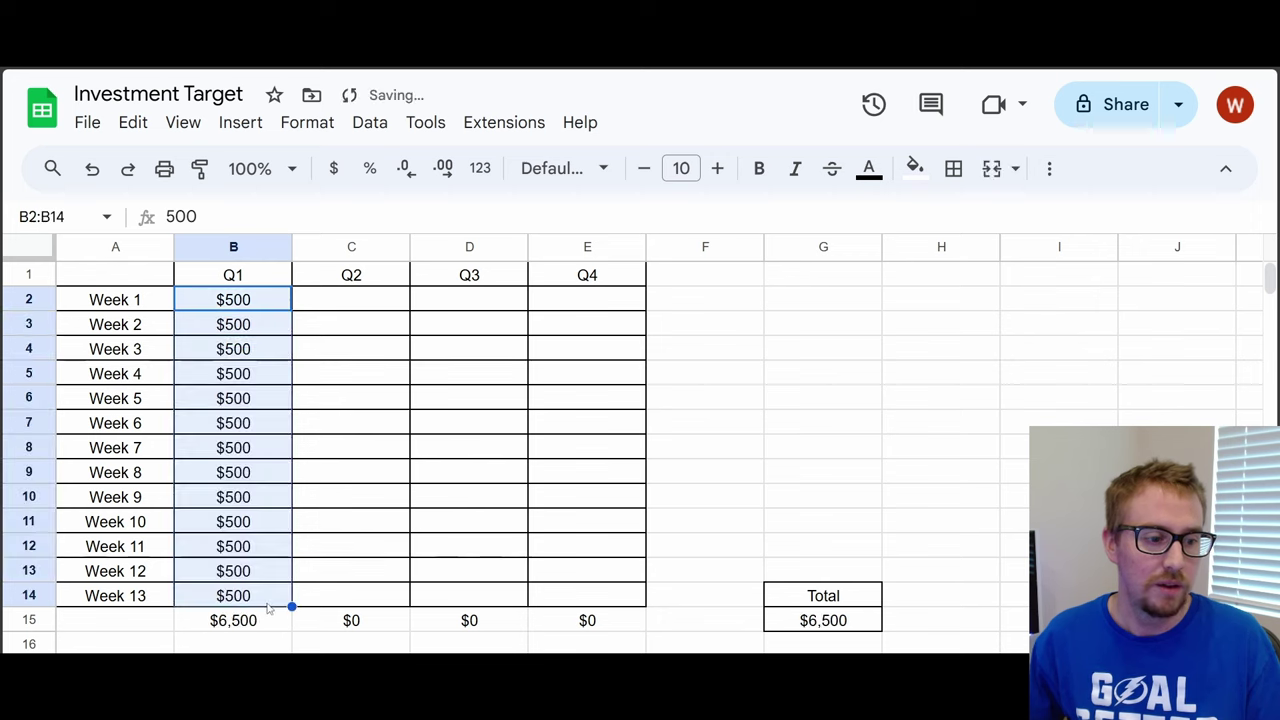
click(241, 628)
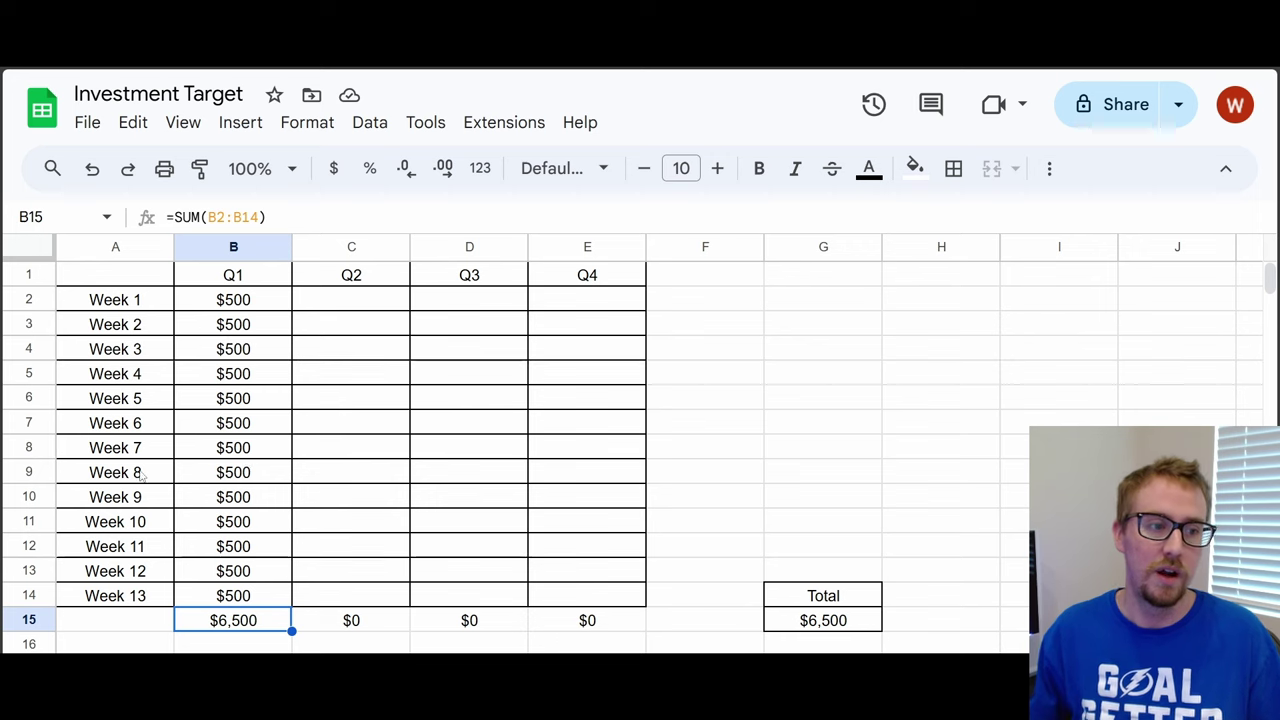
Copy the Q1 weekly amounts for Weeks 1 to 13 across into the Q2 column
click(251, 305)
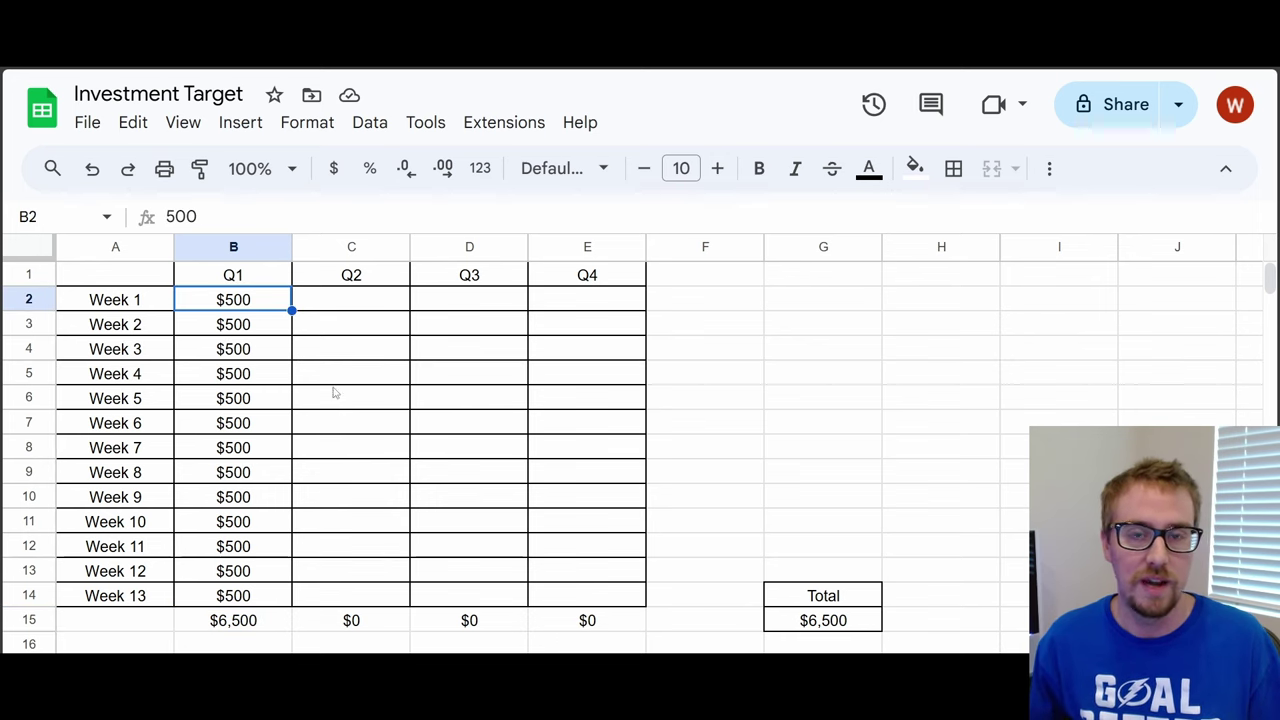
click(282, 612)
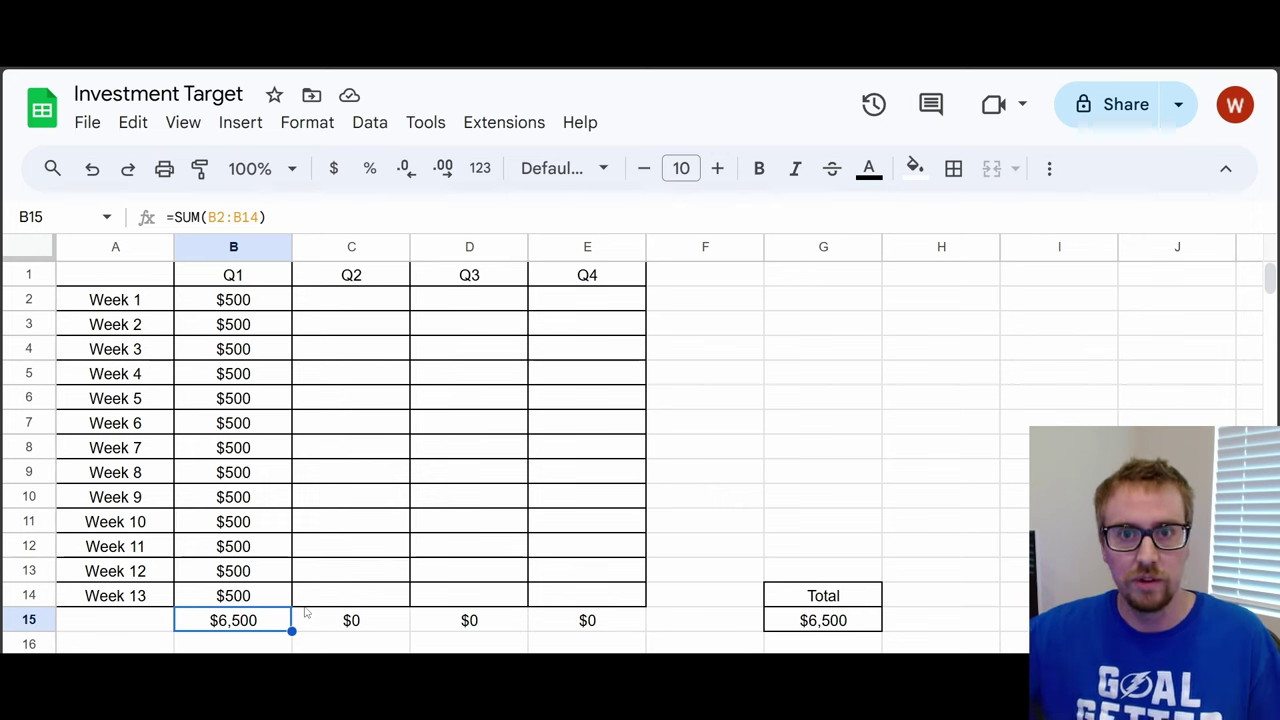
key(ctrl+bracketleft)
drag(293, 608, 385, 600)
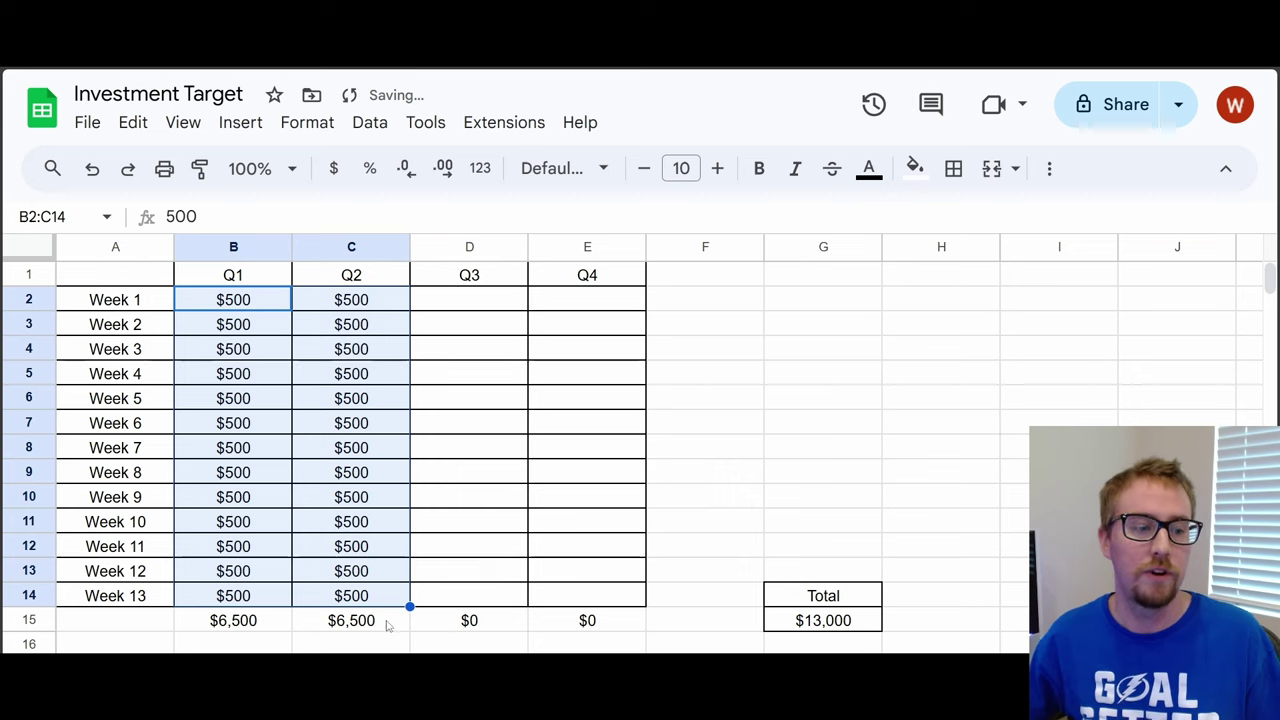
click(830, 620)
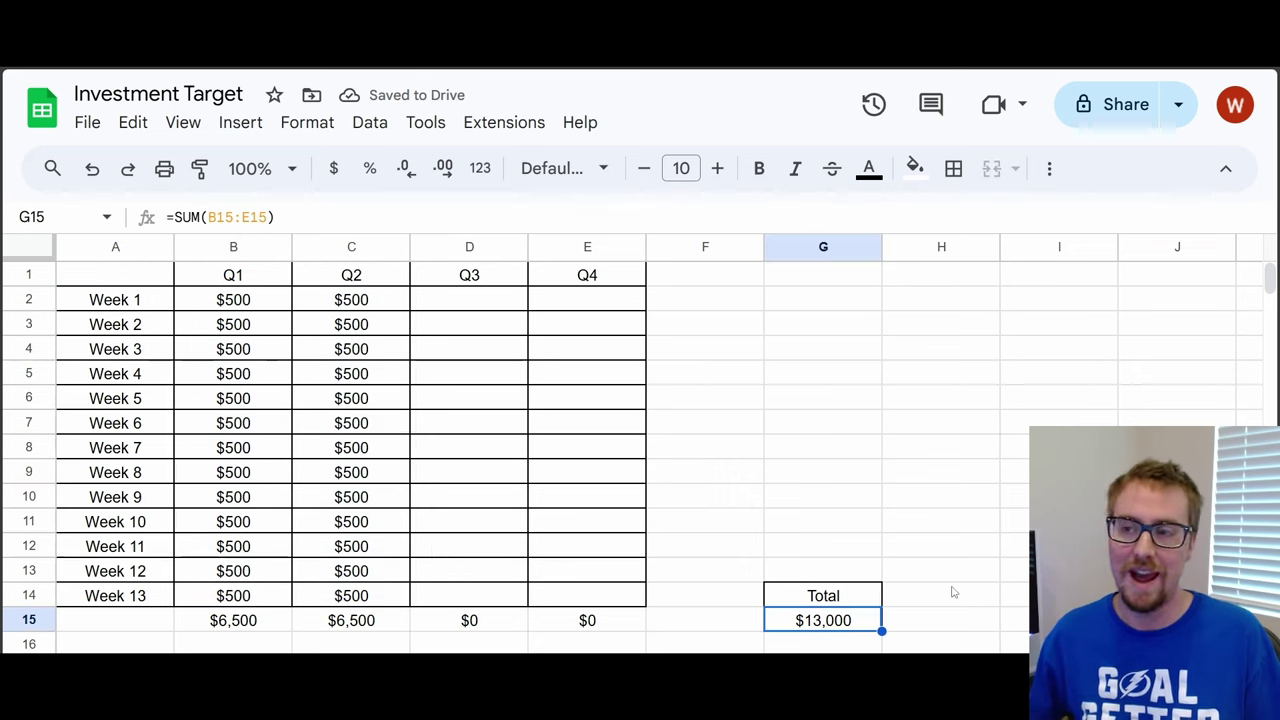
click(878, 543)
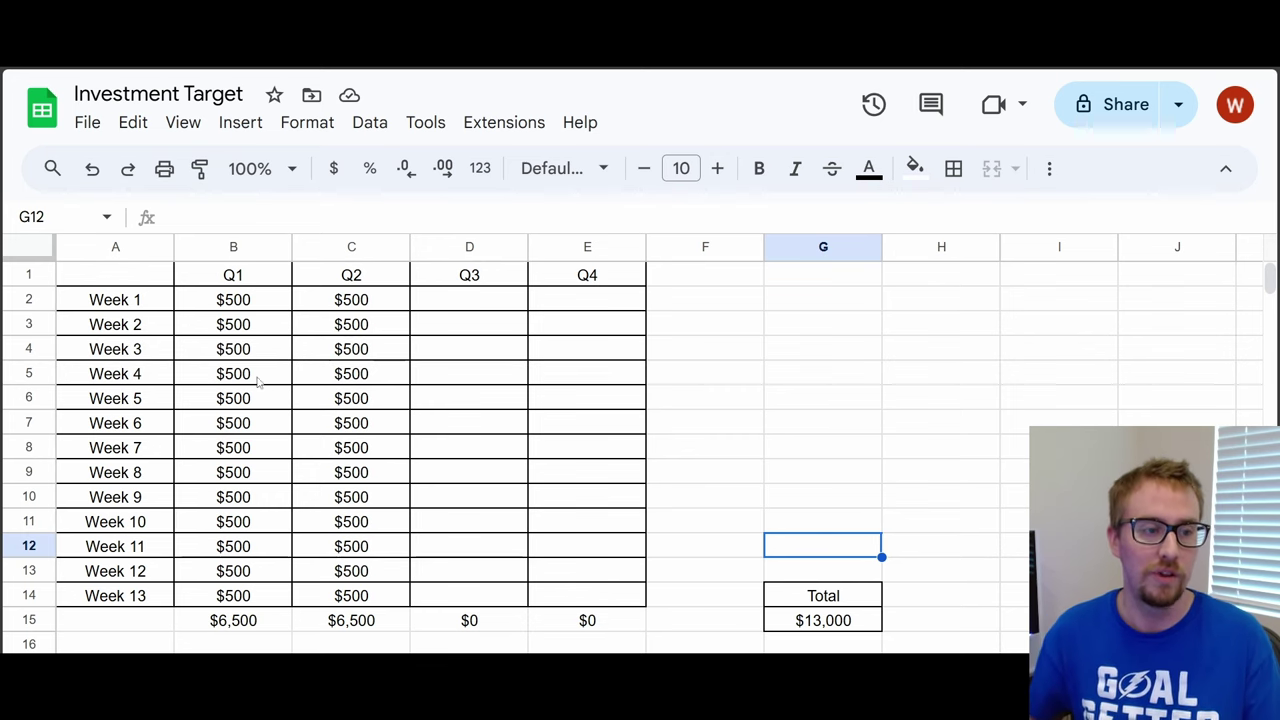
Copy the Q2 weekly amounts for Weeks 1 to 13 across into the Q3 and Q4 columns
drag(328, 310, 630, 601)
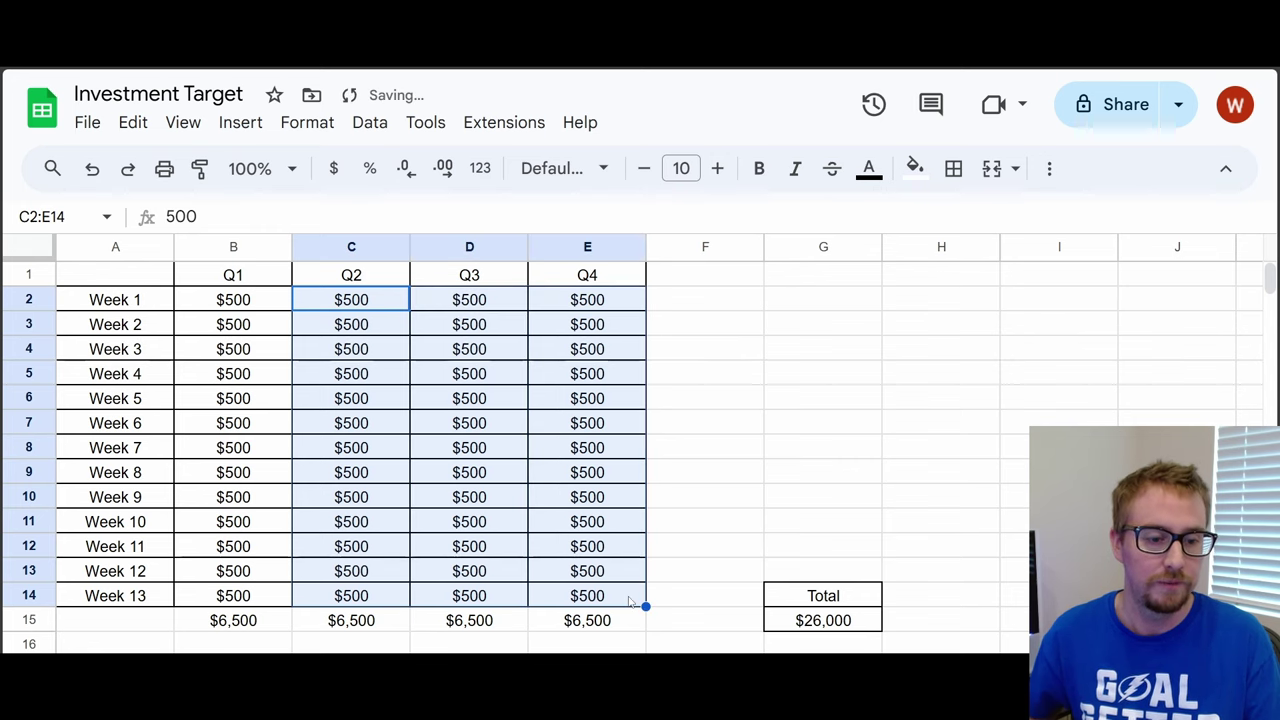
click(823, 620)
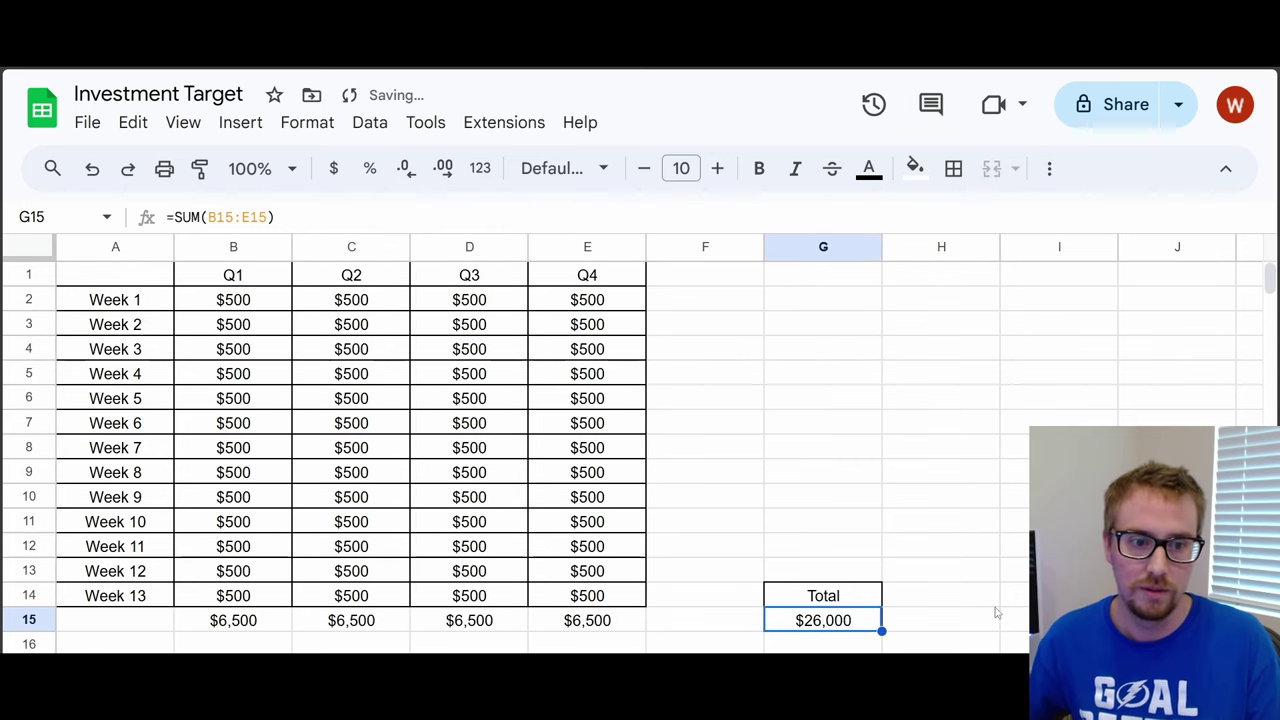
click(982, 604)
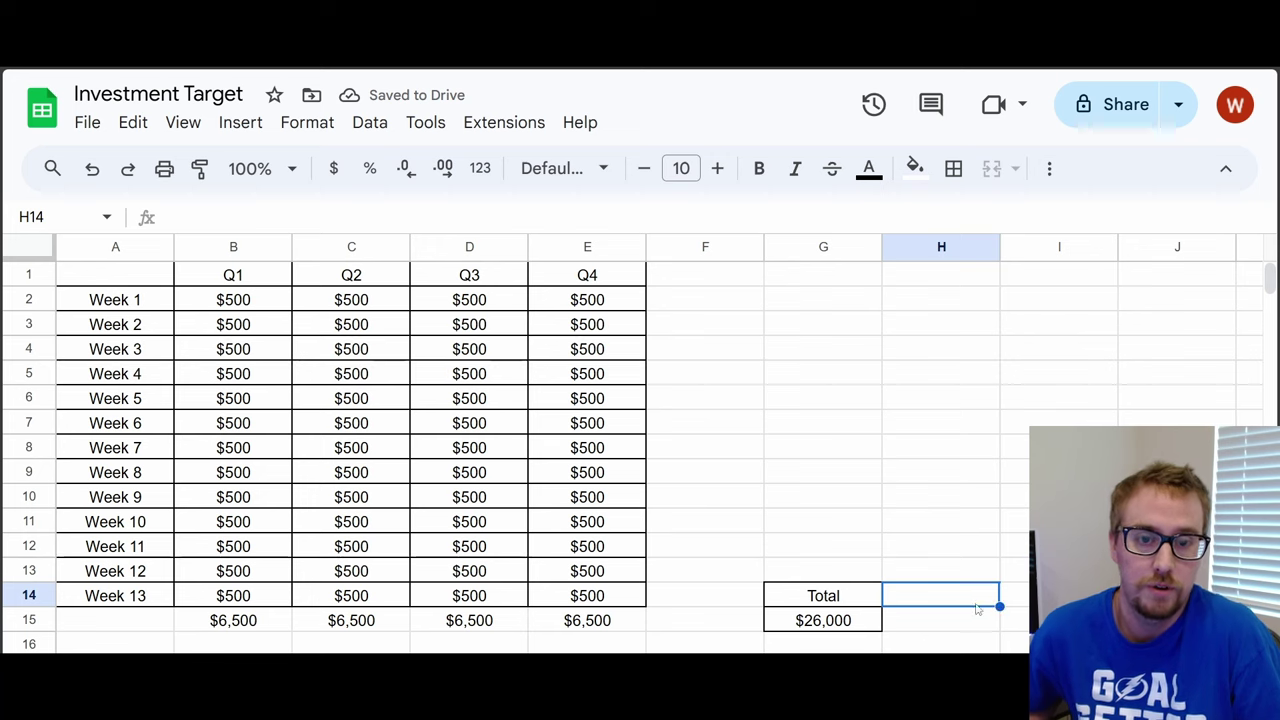
Examine the annual total in G15 against the weekly amounts in all four quarters
click(850, 624)
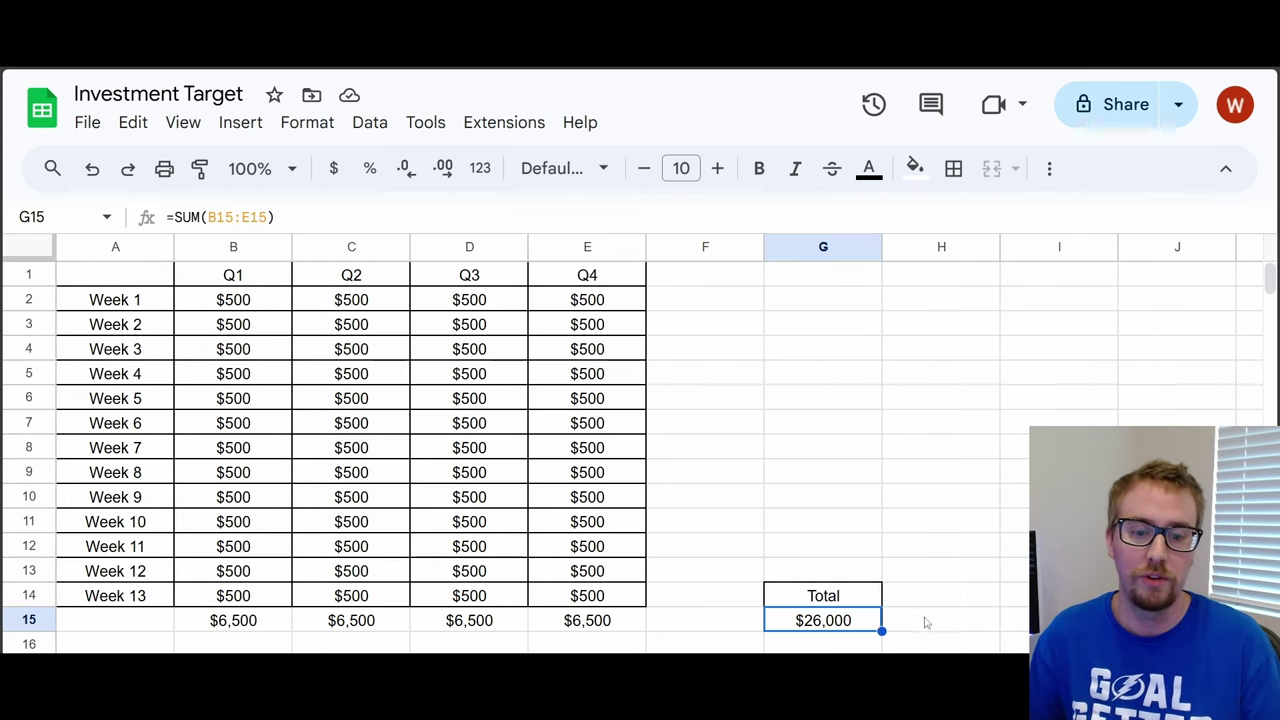
click(926, 621)
mouse_move(233, 300)
mouse_down()
mouse_move(469, 447)
mouse_move(587, 571)
mouse_move(590, 596)
mouse_move(233, 349)
mouse_move(233, 300)
mouse_up()
click(726, 525)
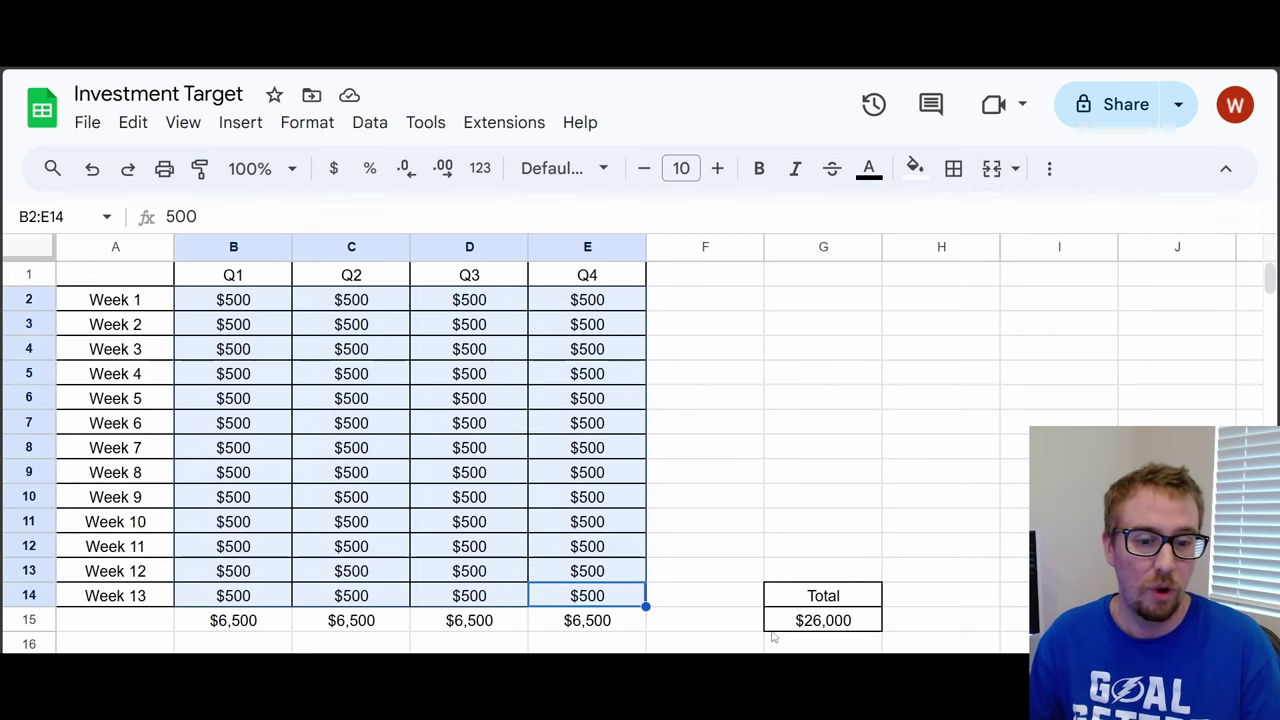
click(805, 621)
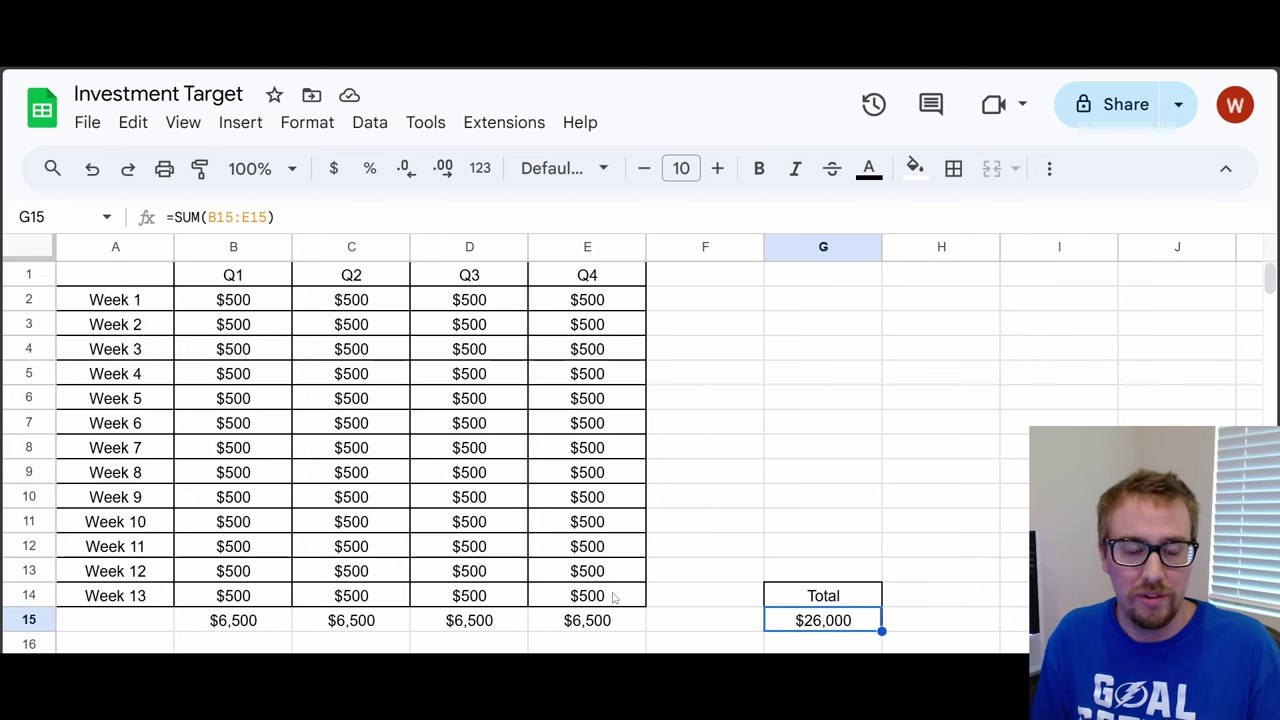
drag(588, 593, 245, 303)
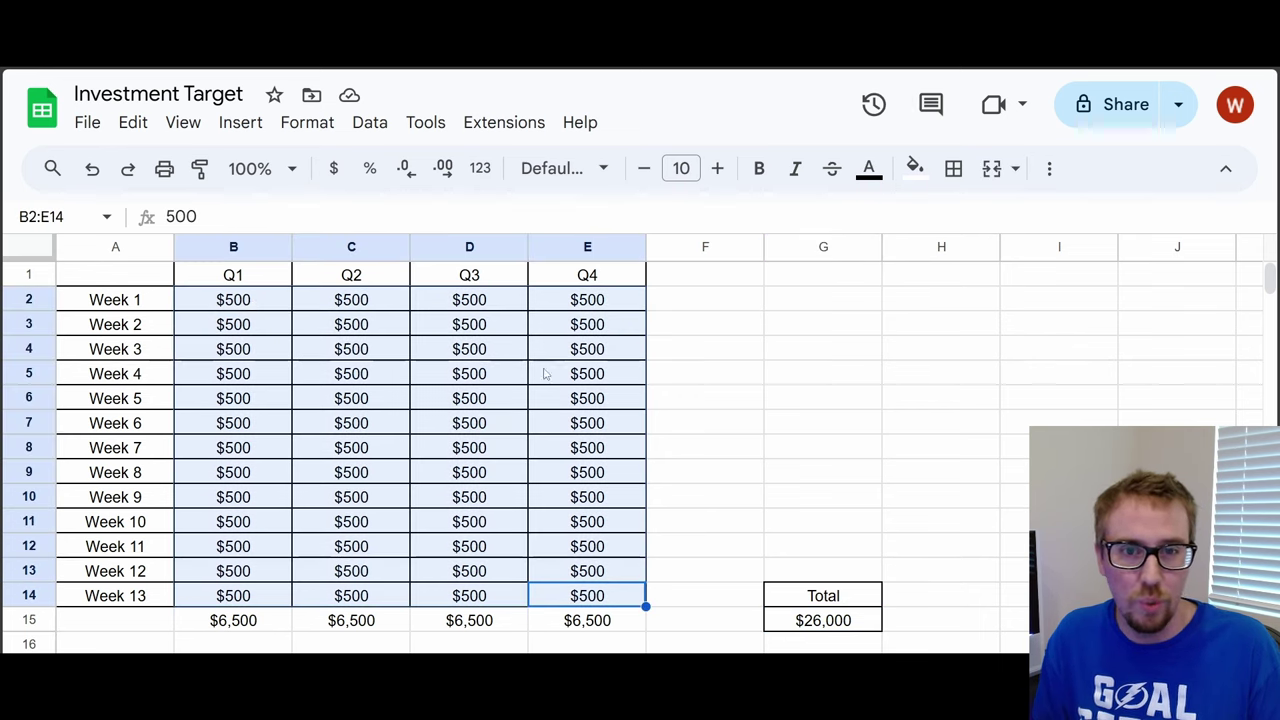
click(585, 398)
click(805, 624)
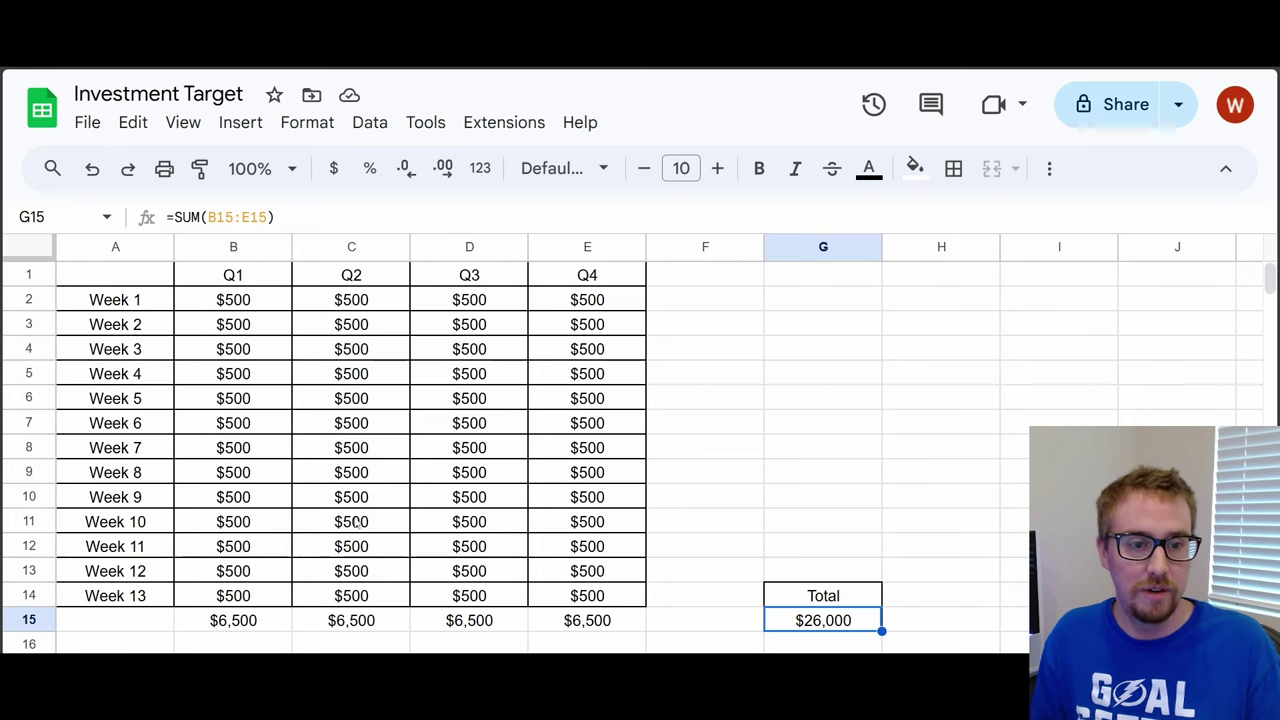
click(241, 304)
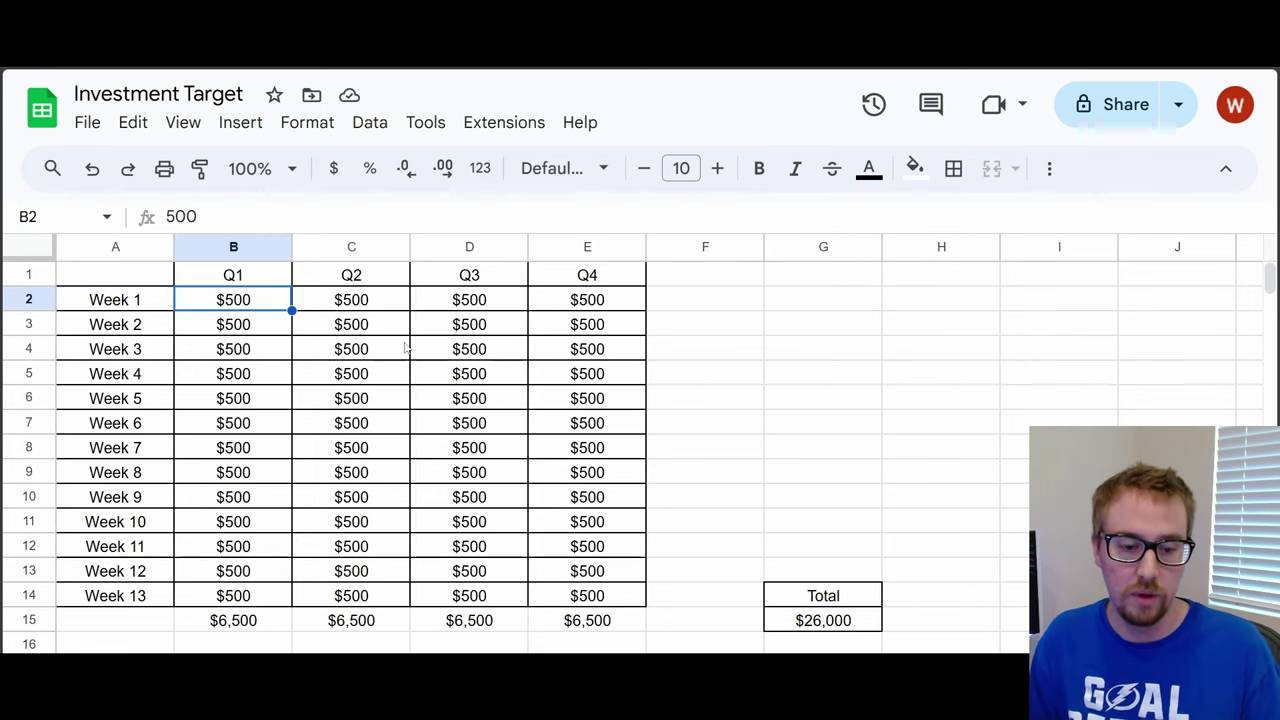
click(869, 625)
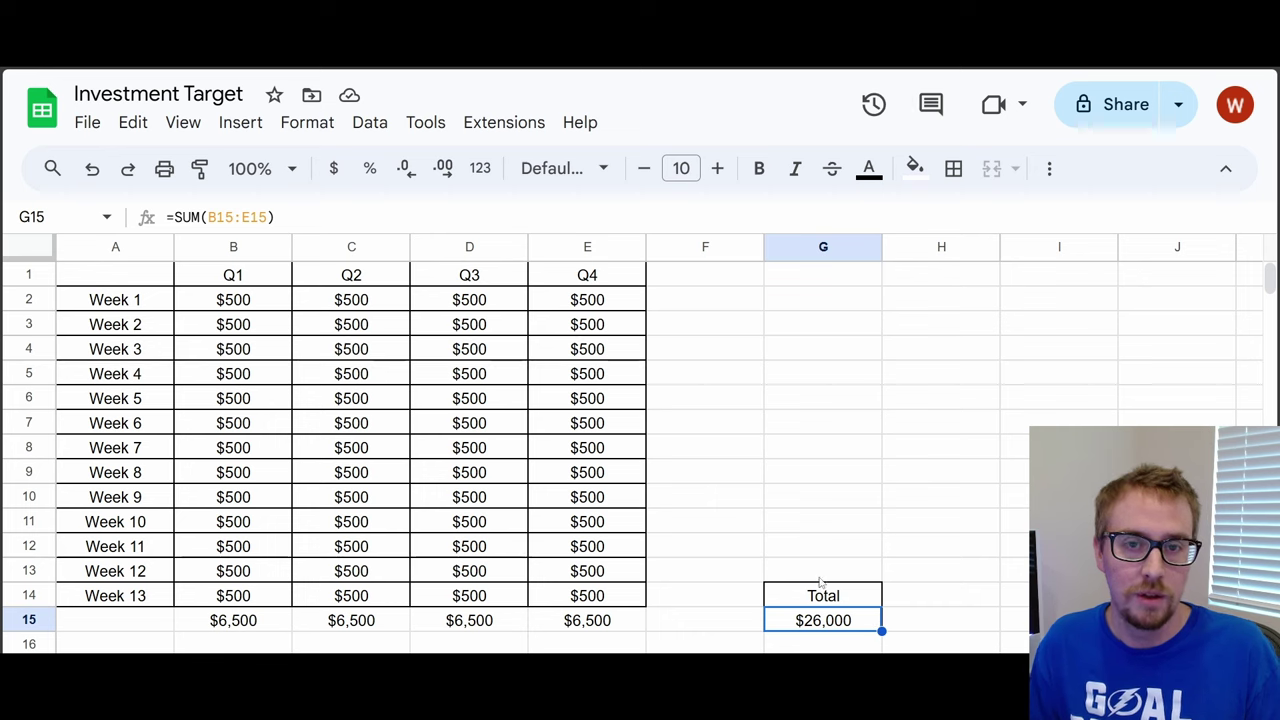
click(288, 306)
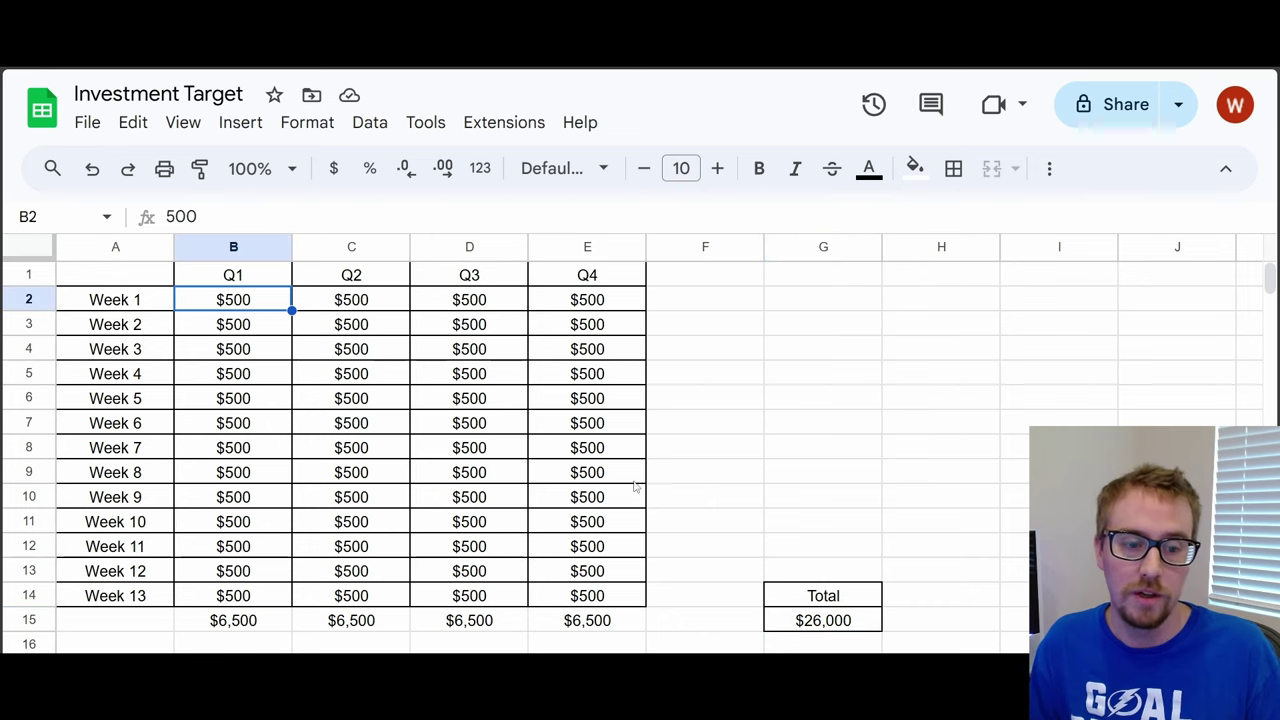
click(668, 505)
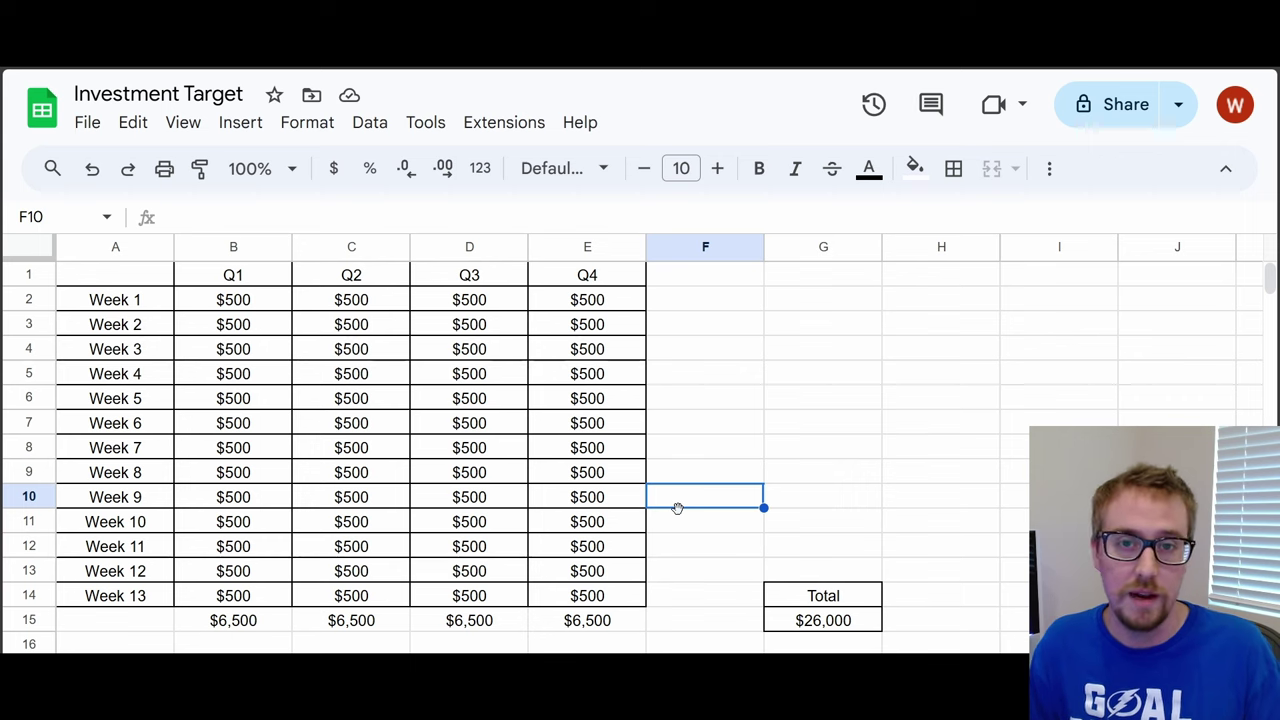
click(775, 507)
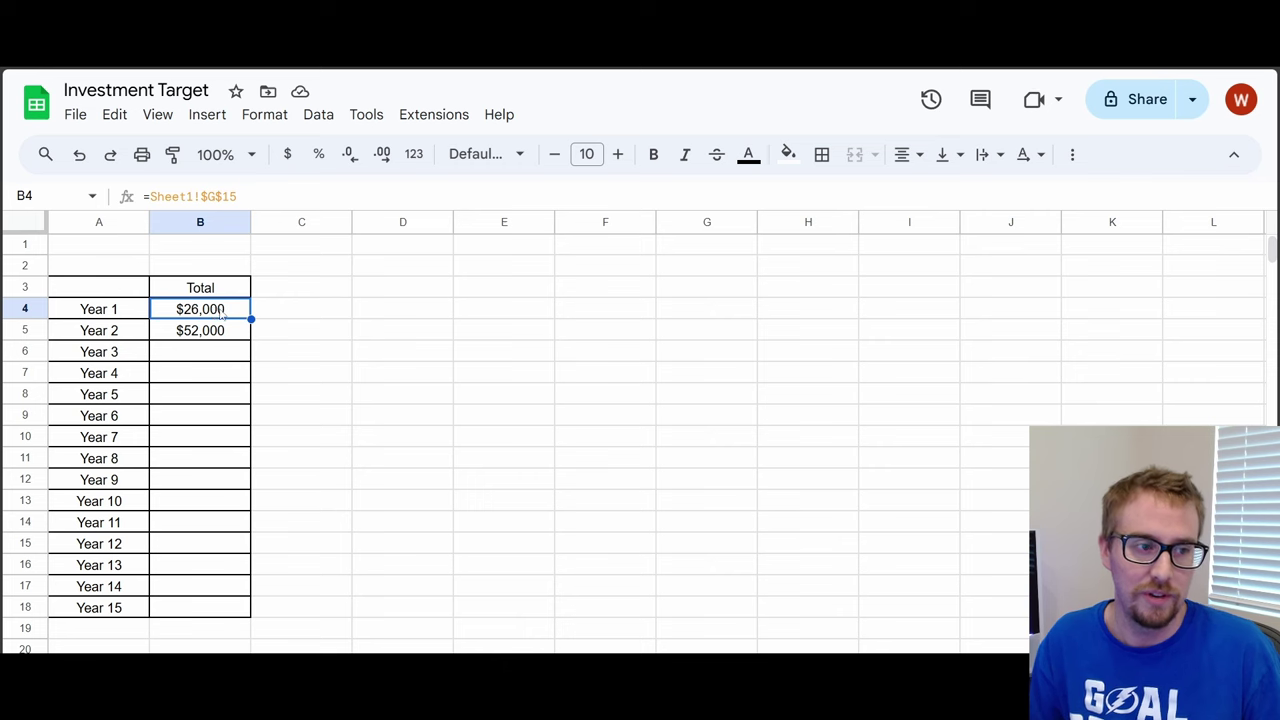
On the yearly totals sheet, fill the Year 2 running-total formula down through Year 5
click(288, 312)
click(222, 315)
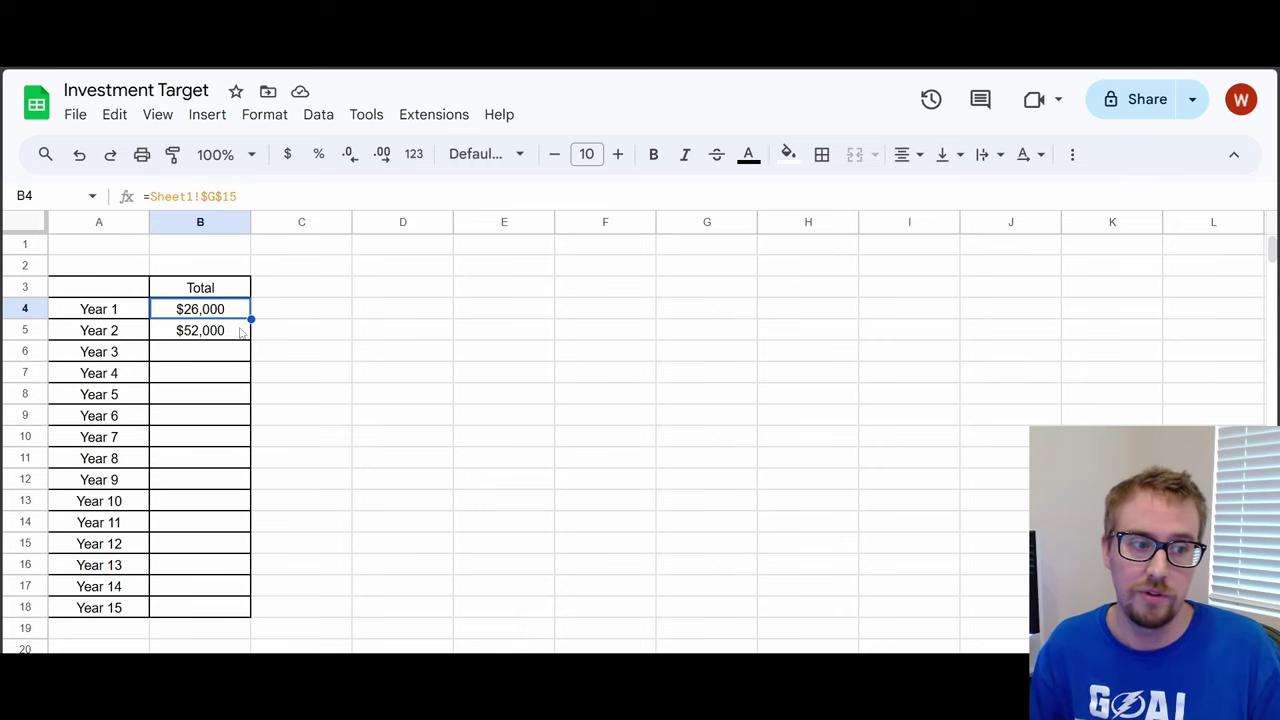
click(238, 340)
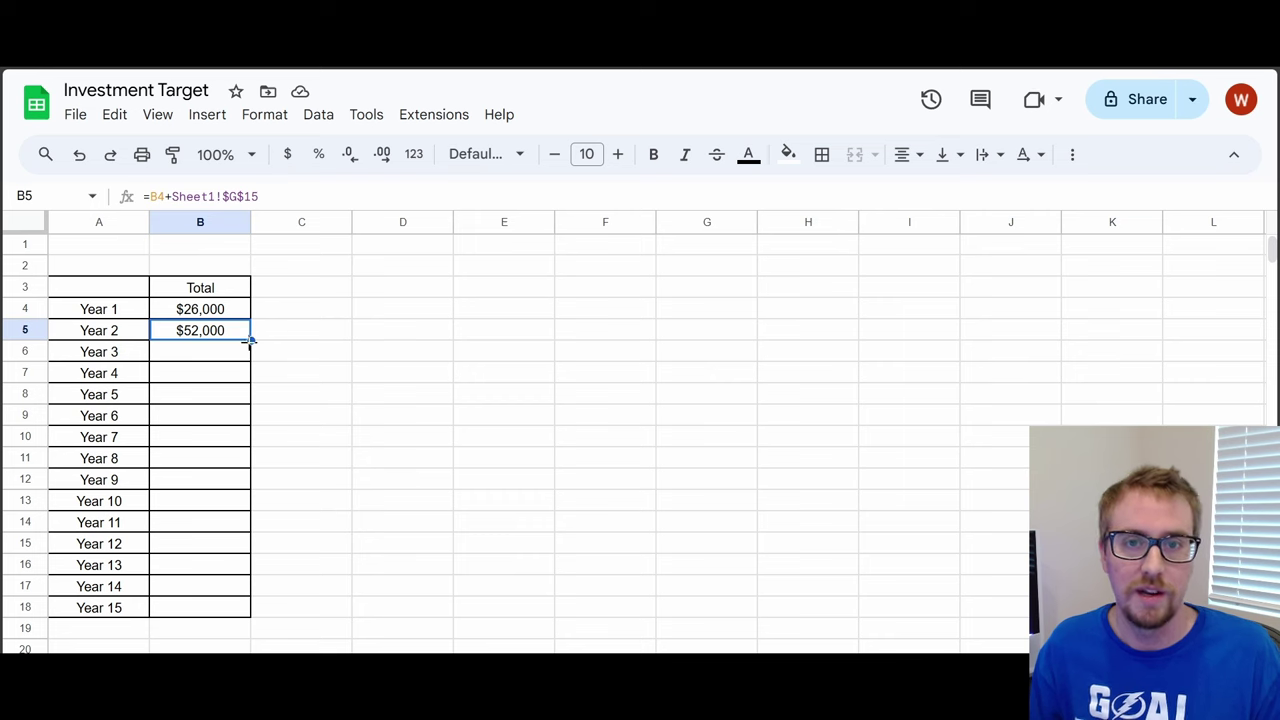
drag(250, 340, 250, 404)
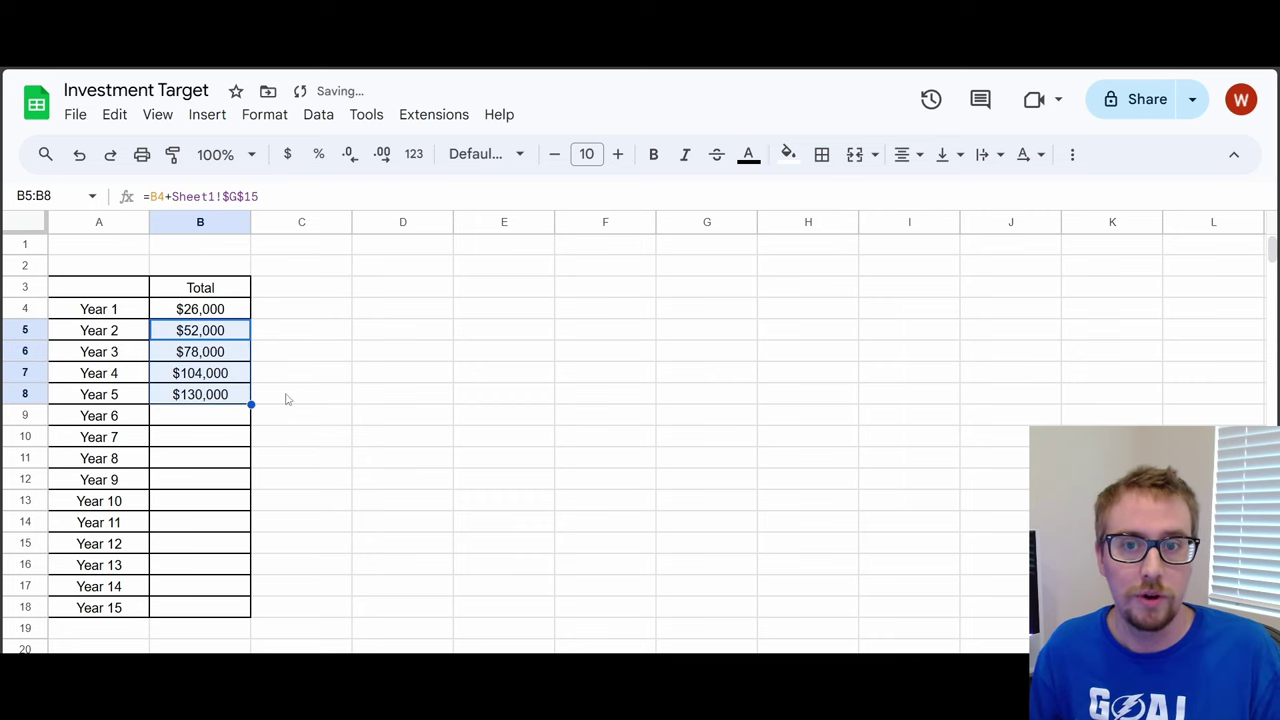
Fill the running-total formula from Year 5 down through Year 10 and inspect the Year 3 formula
click(246, 396)
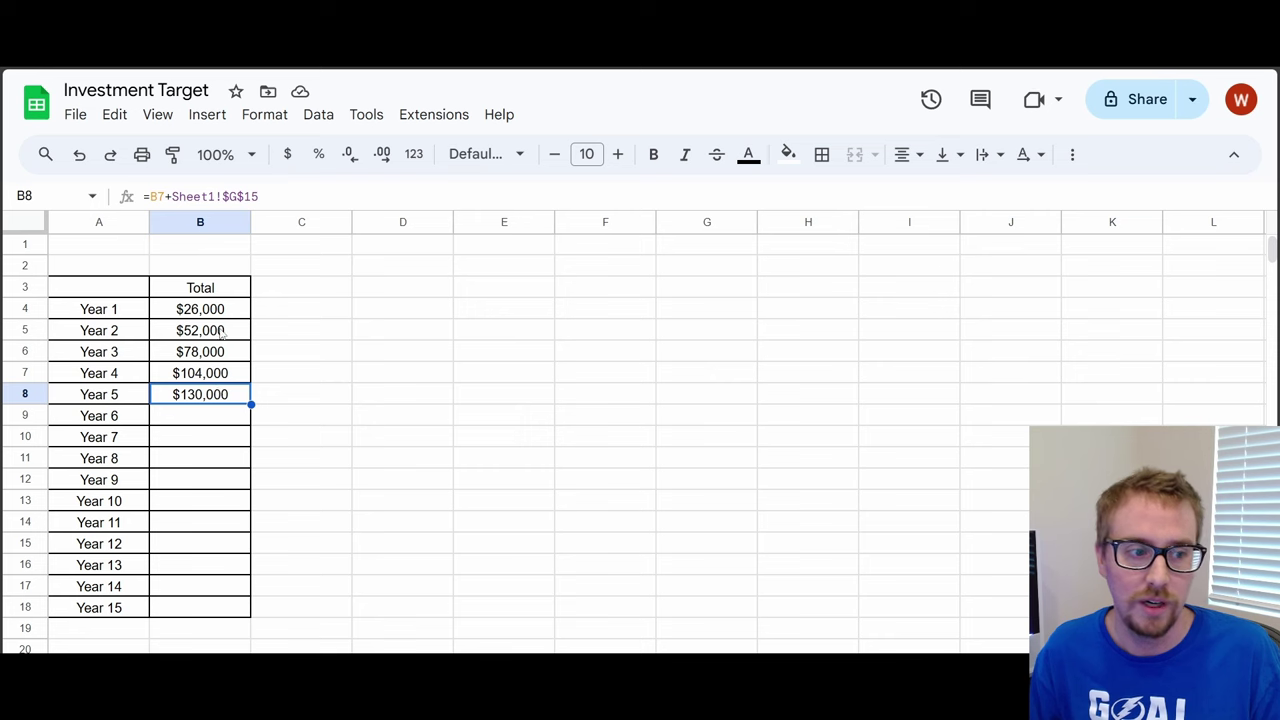
drag(218, 312, 227, 508)
click(220, 400)
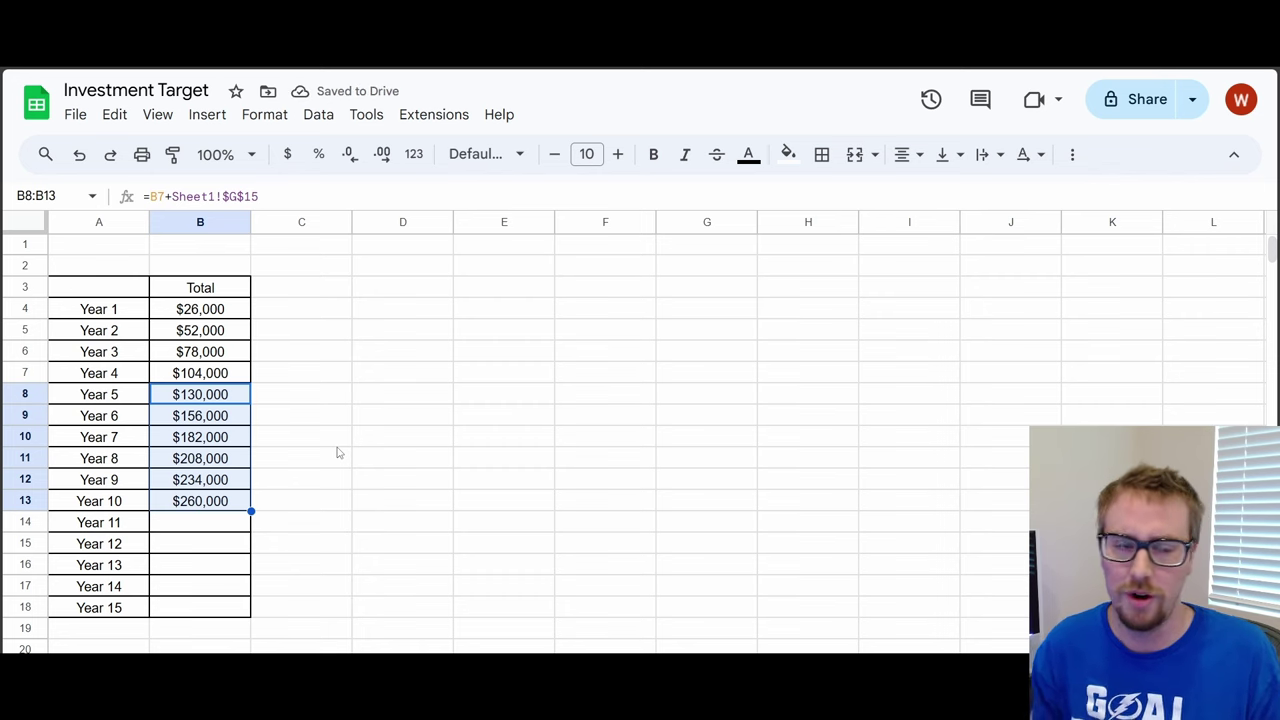
click(238, 378)
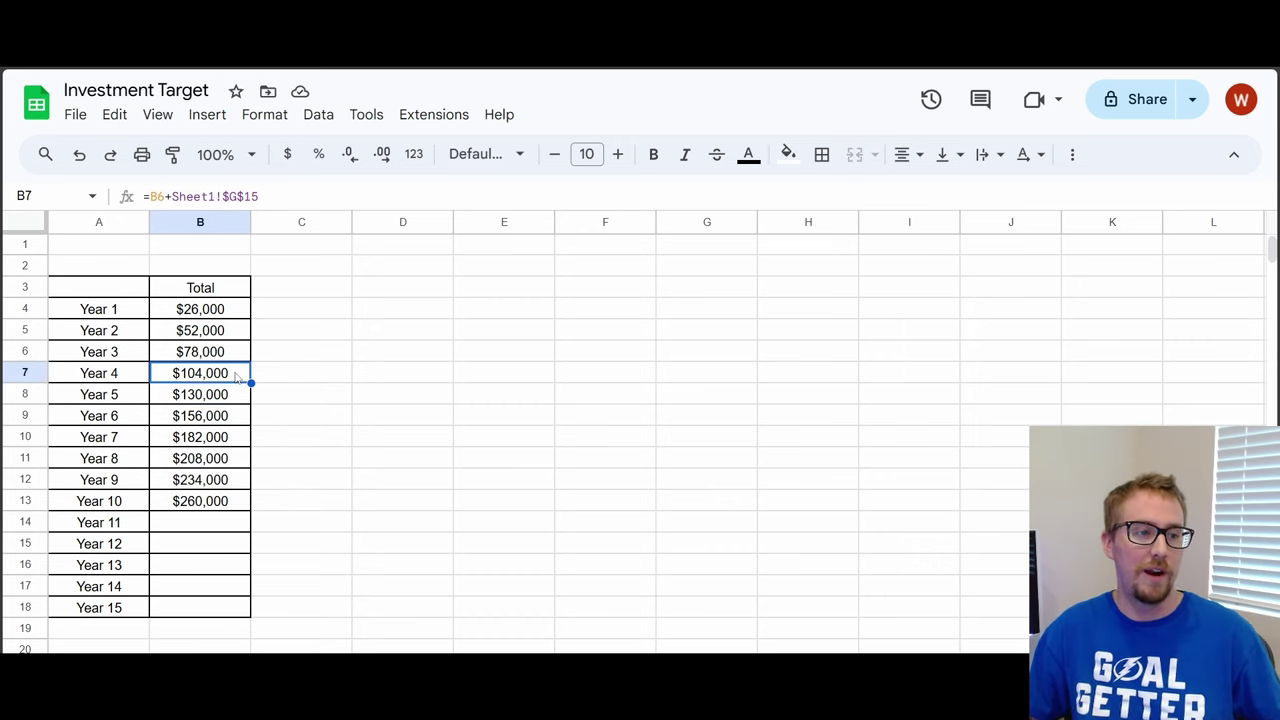
double_click(206, 345)
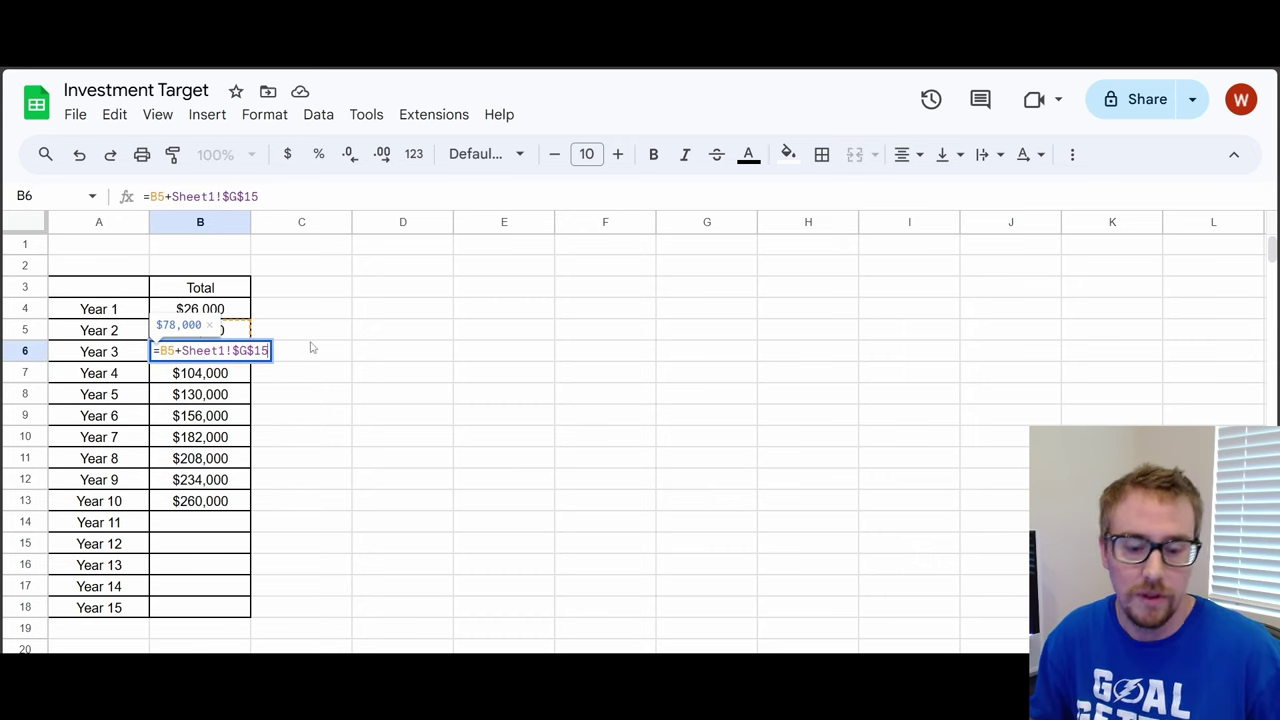
Fill the Year 10 running-total formula down through Year 15 and check it against the weekly sheet
click(230, 505)
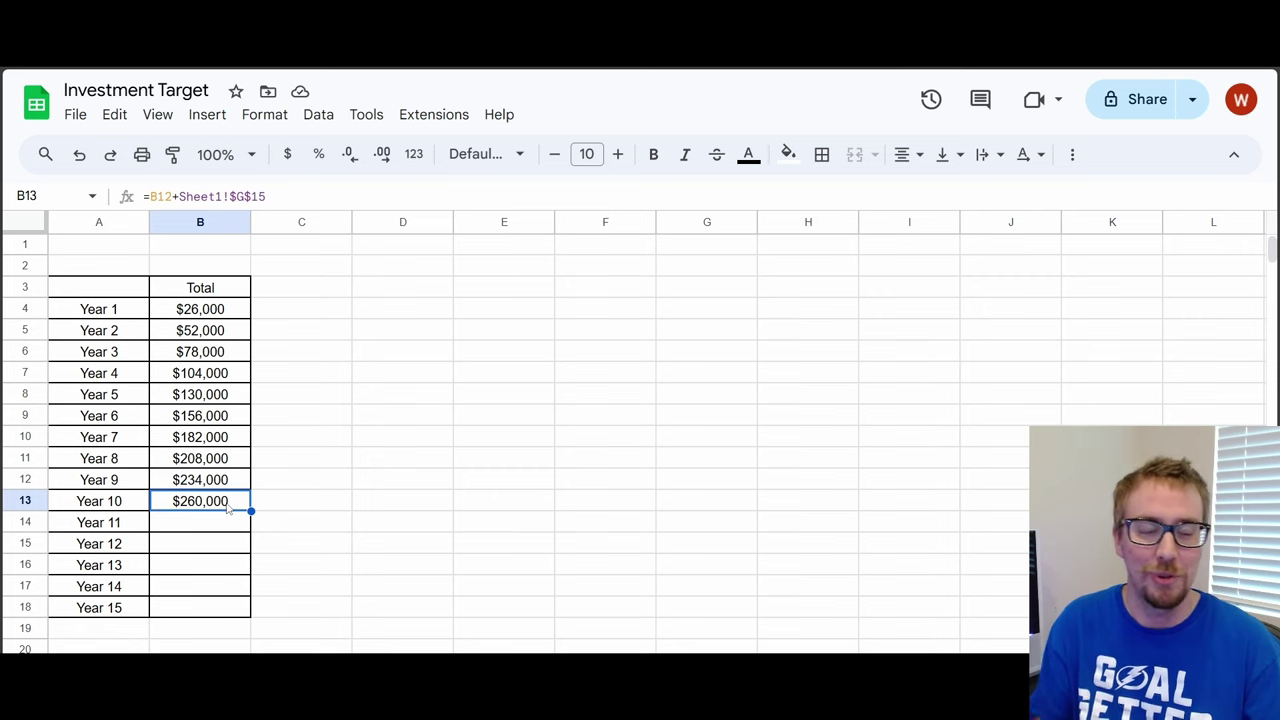
double_click(251, 511)
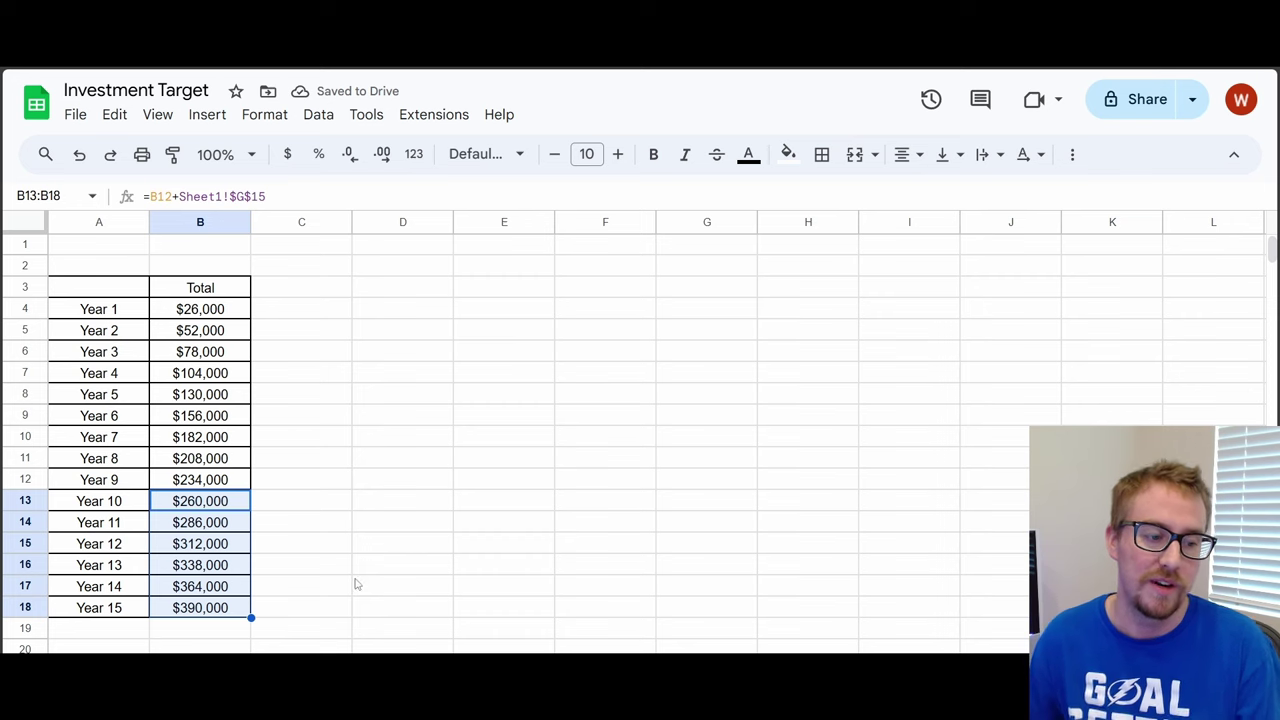
click(214, 605)
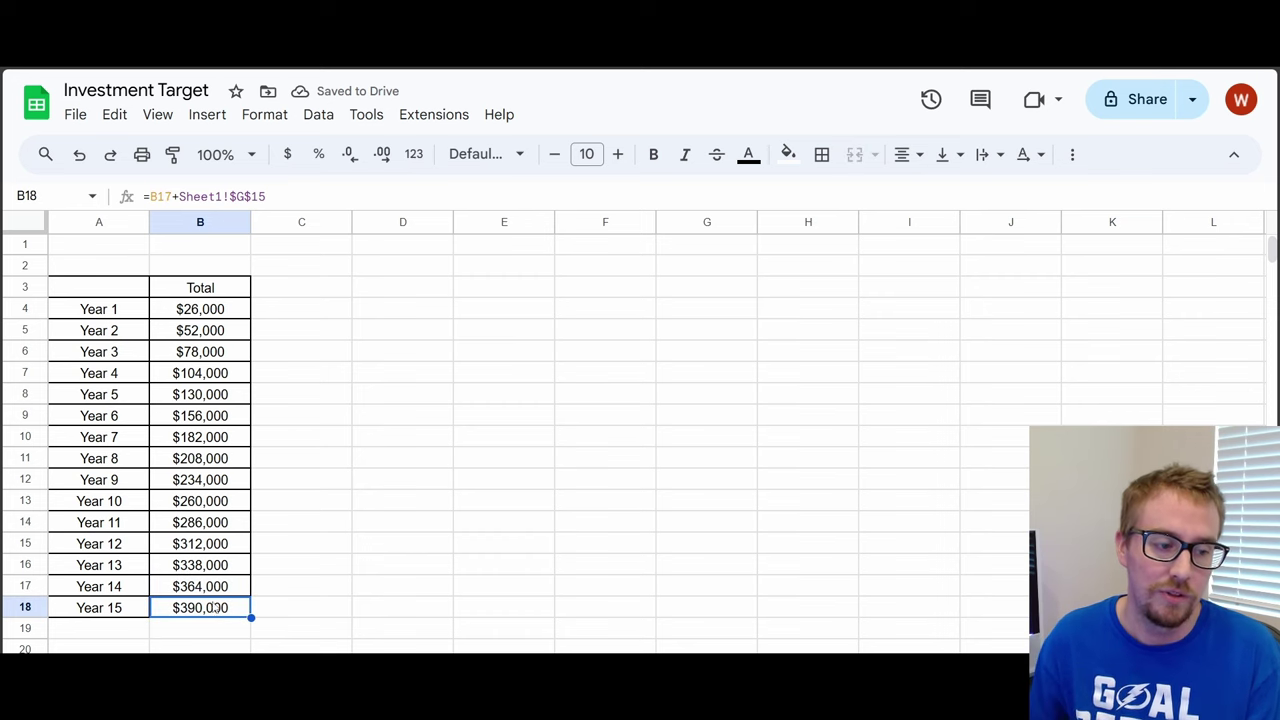
click(295, 615)
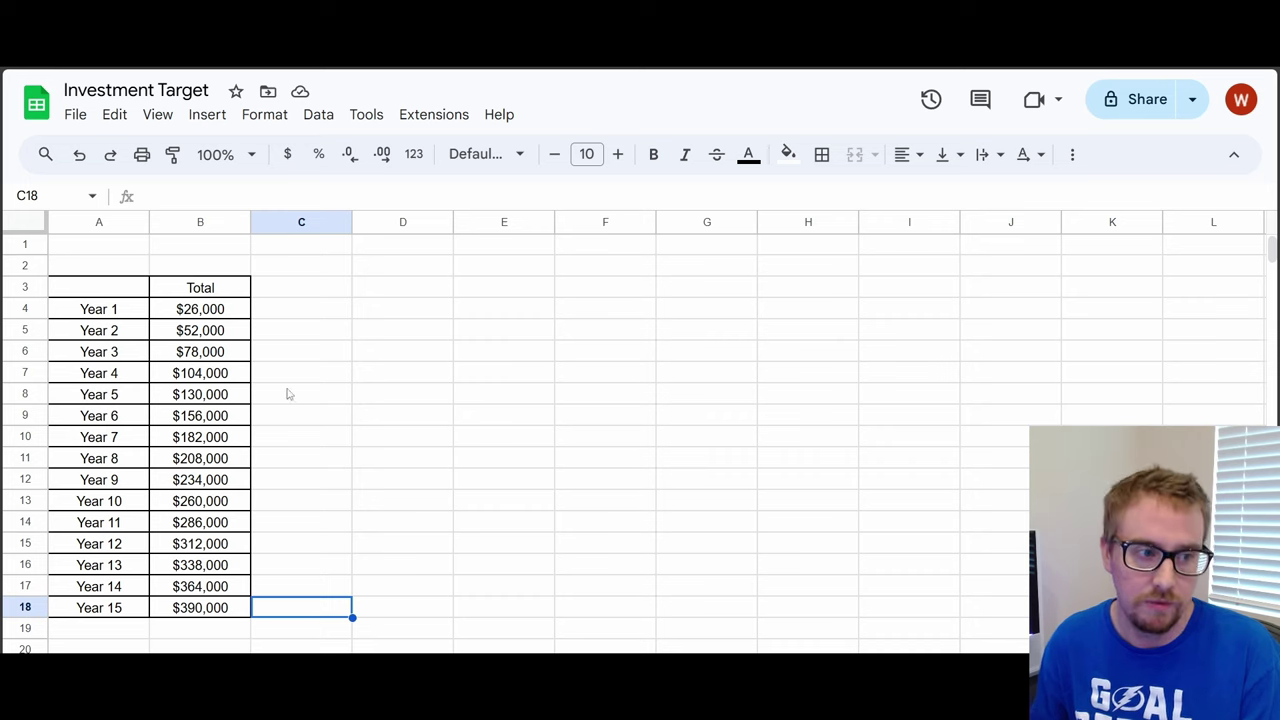
key(ctrl+Page_Up)
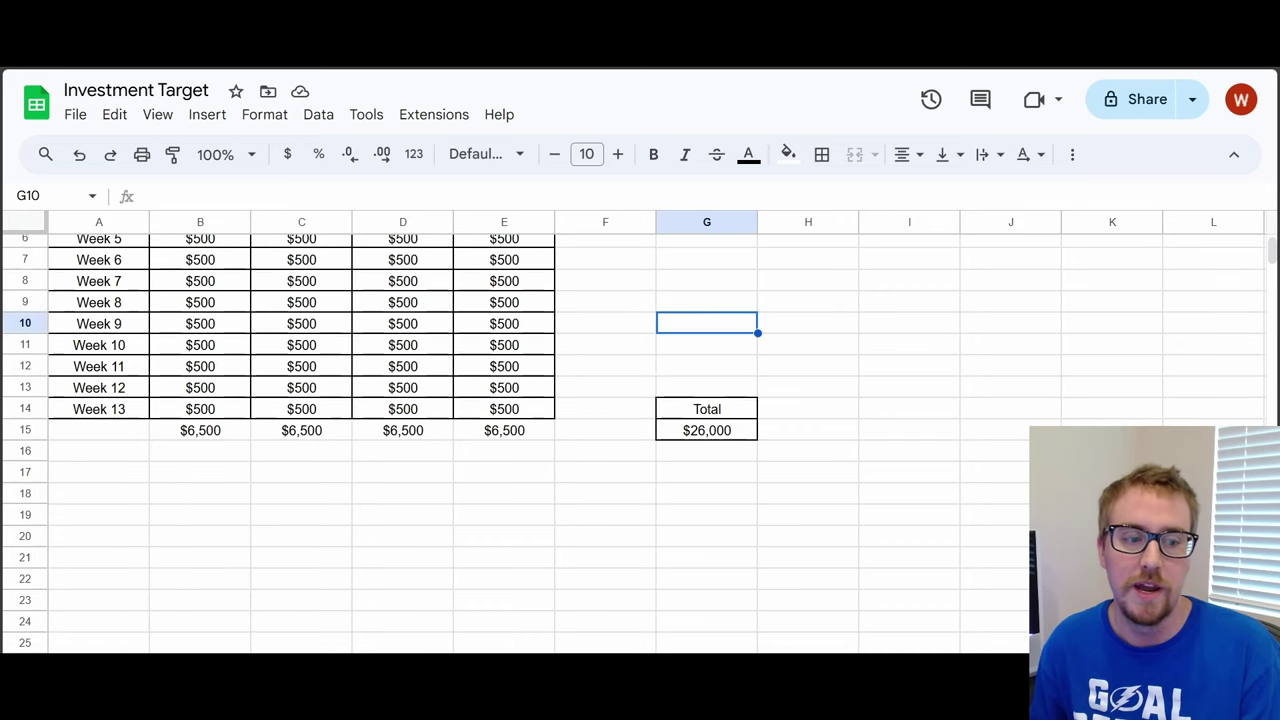
key(ctrl+Page_Down)
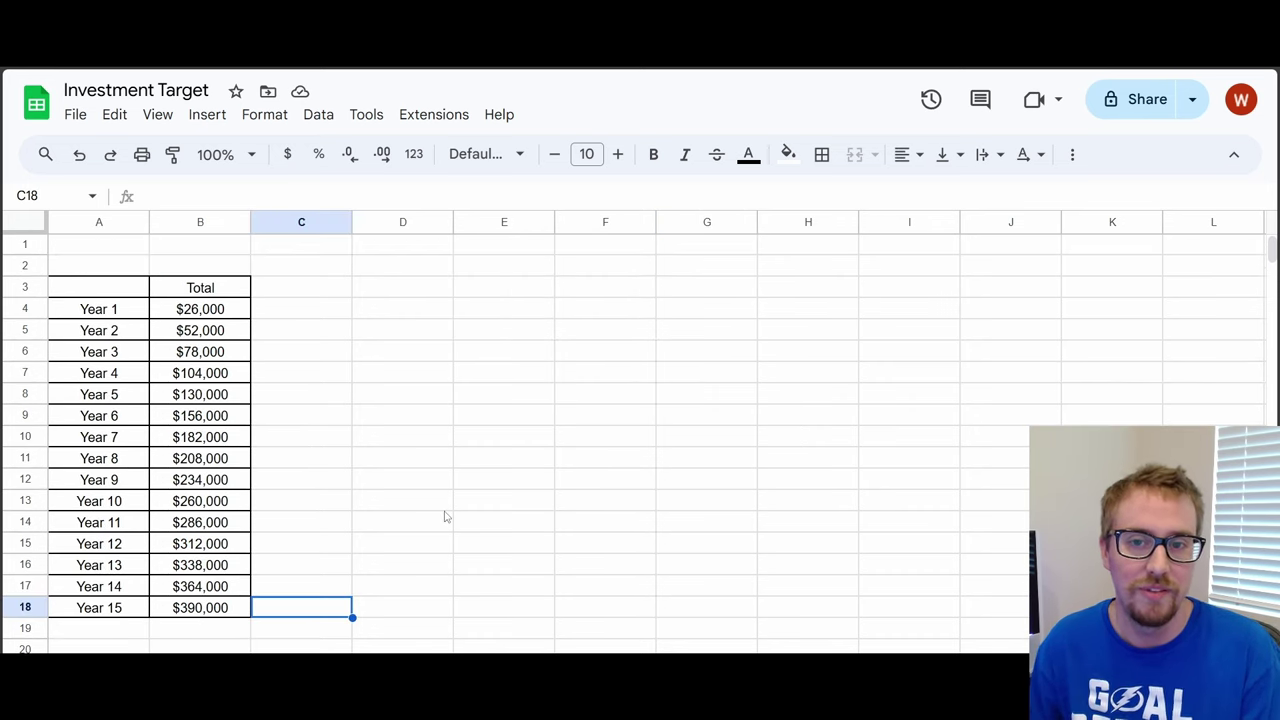